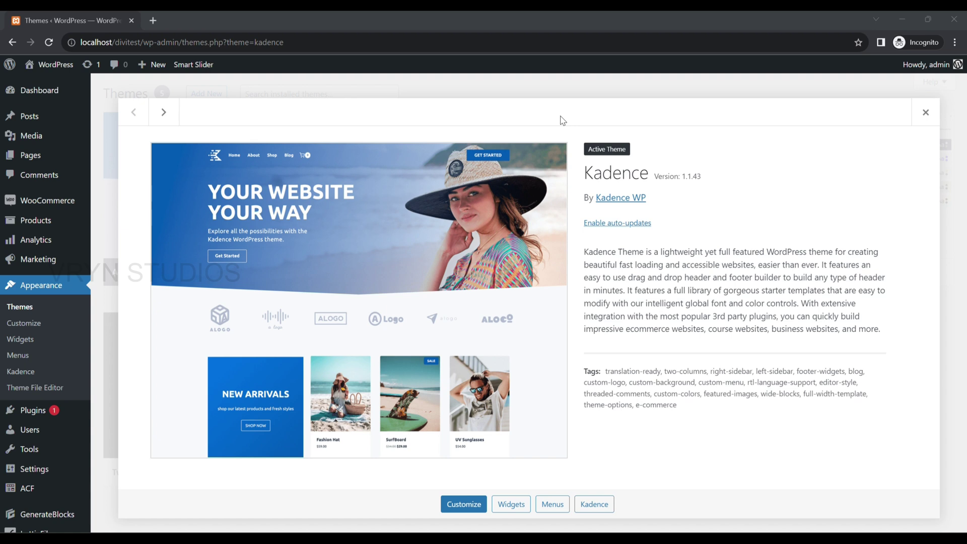
Leave the Kadence theme details and show the Plugins page with its nine installed plugins.
left_click(42, 414)
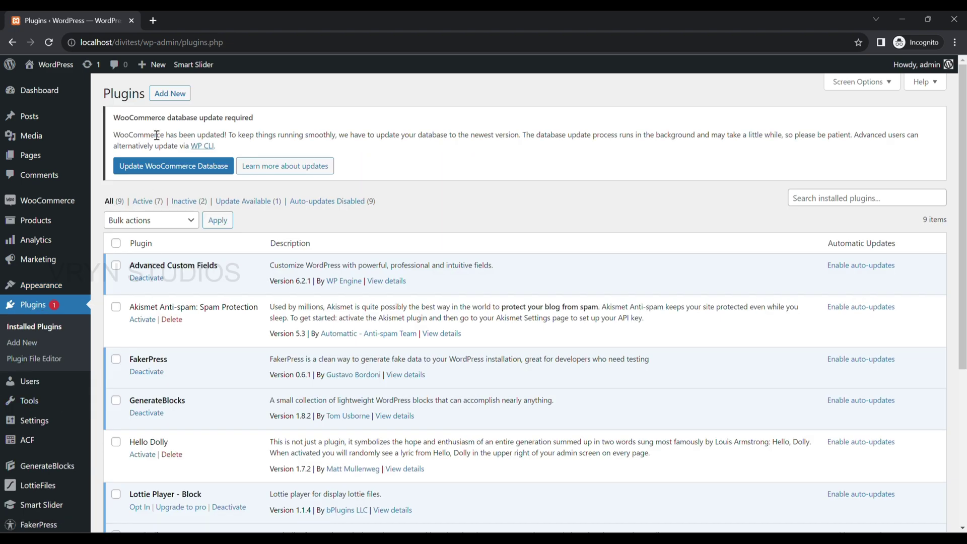
left_click(173, 94)
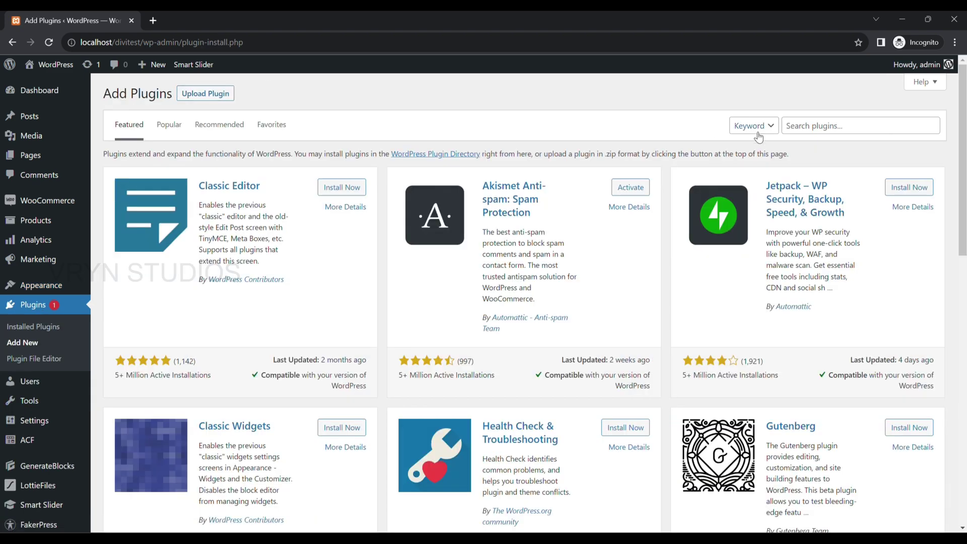
left_click(824, 125)
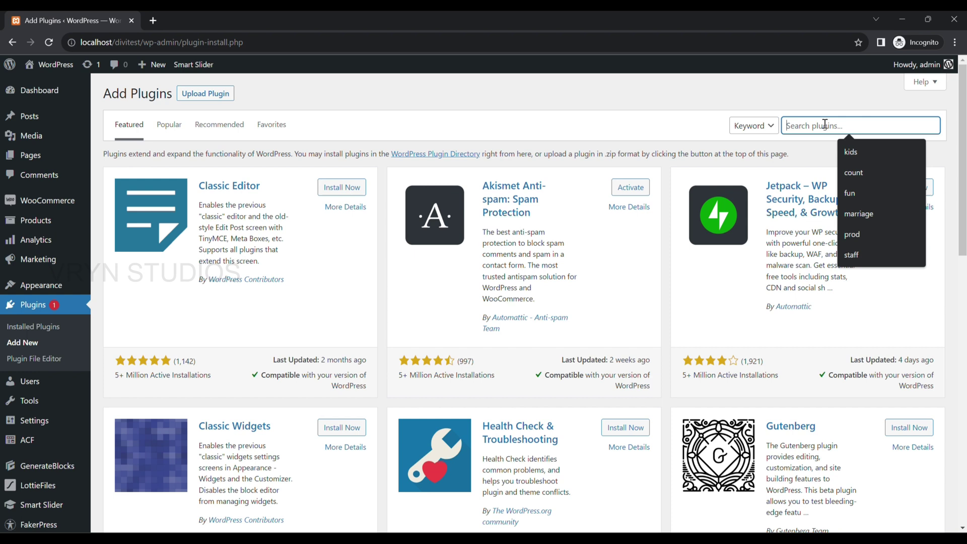
type("smart slider")
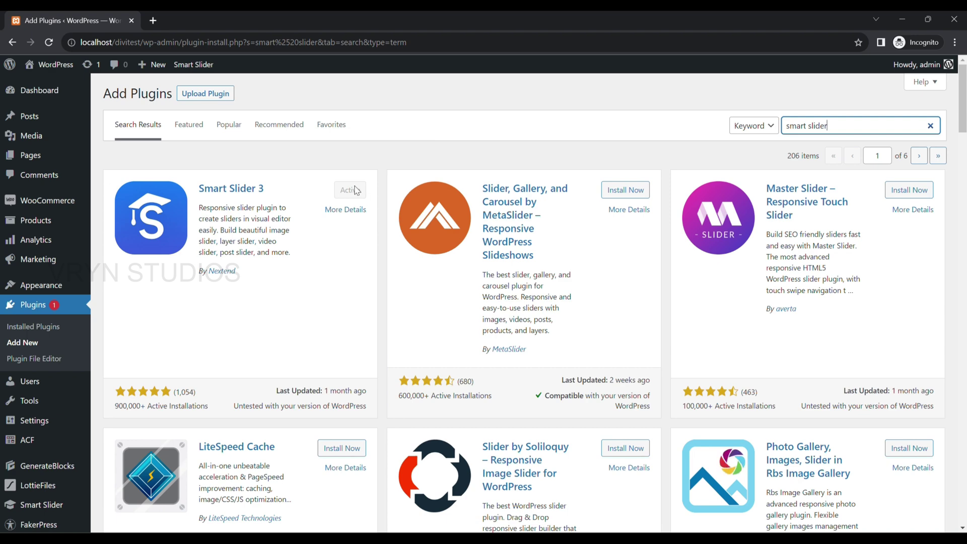
left_click(46, 328)
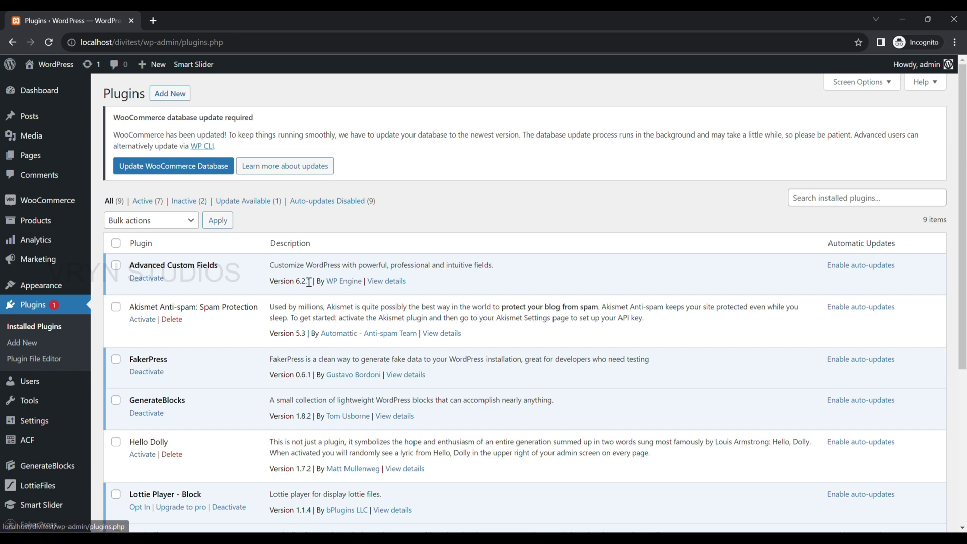
Find Smart Slider 3 in the plugin list and open its dashboard showing the Tutorial Slider project.
scroll(307, 284, "down", 1)
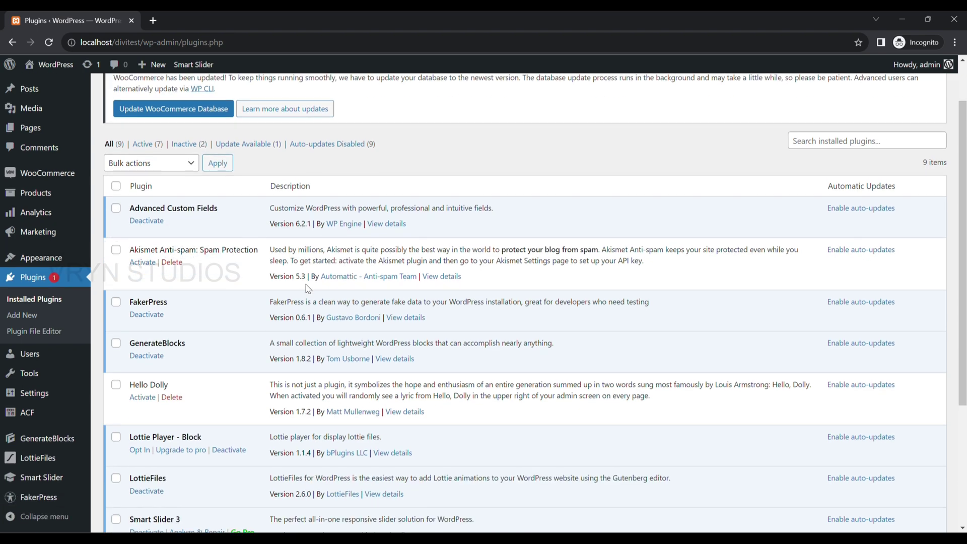
scroll(307, 288, "down", 3)
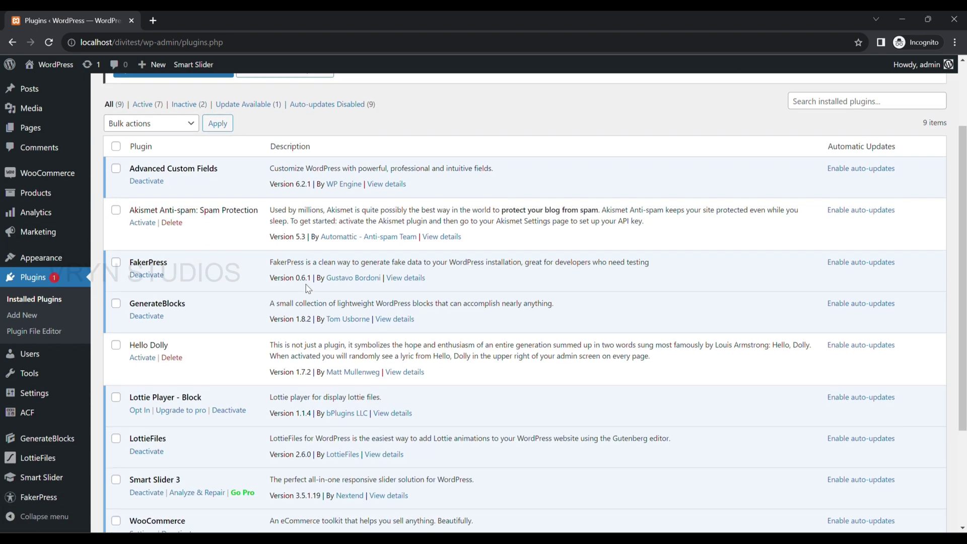
left_click_drag(132, 345, 194, 357)
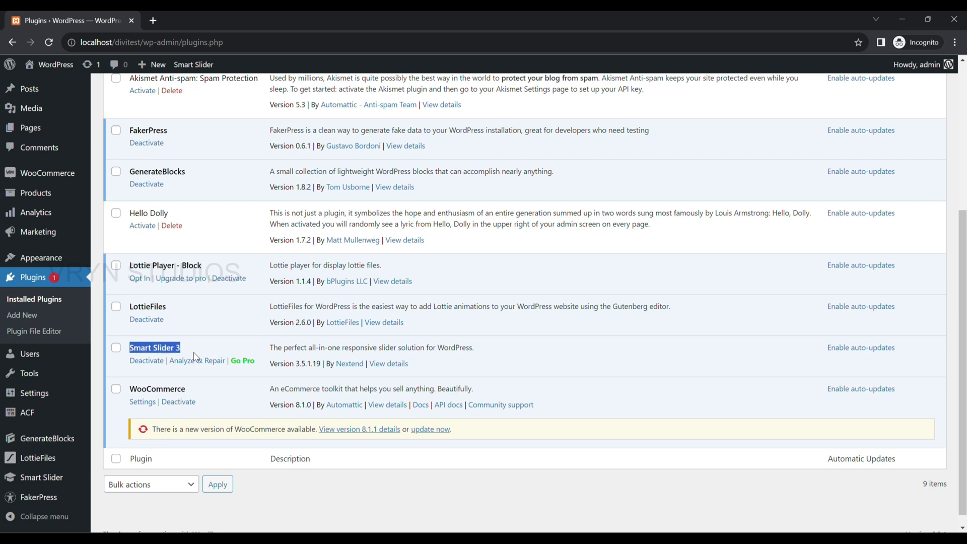
left_click(197, 354)
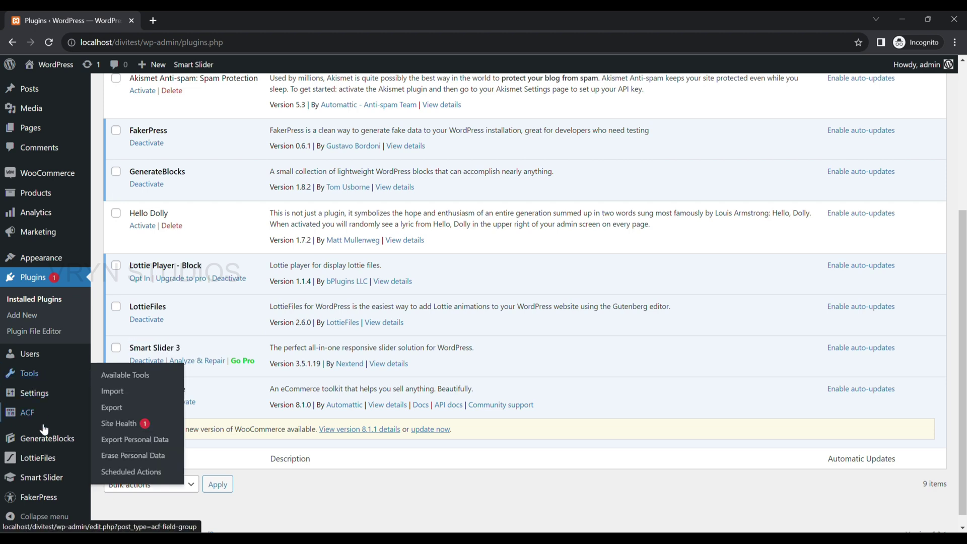
mouse_move(38, 483)
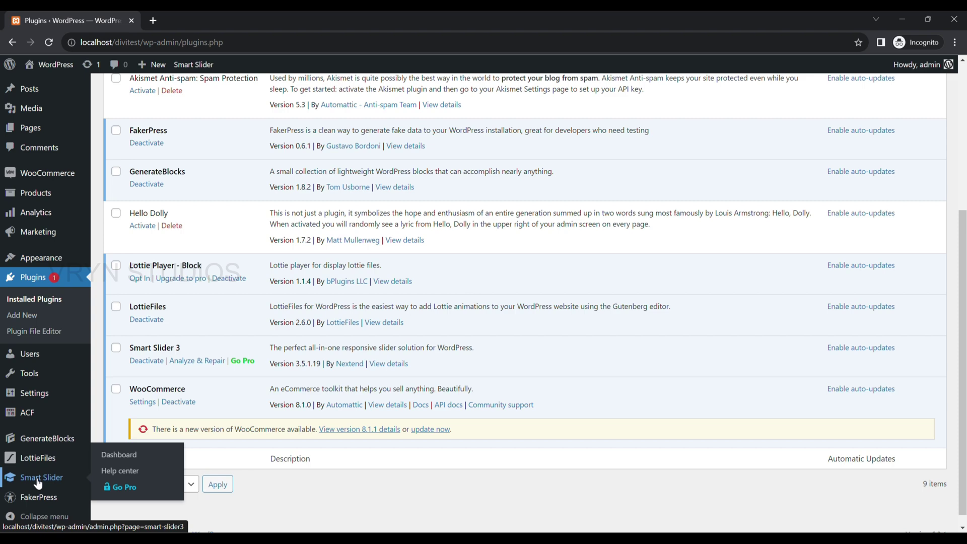
left_click(127, 460)
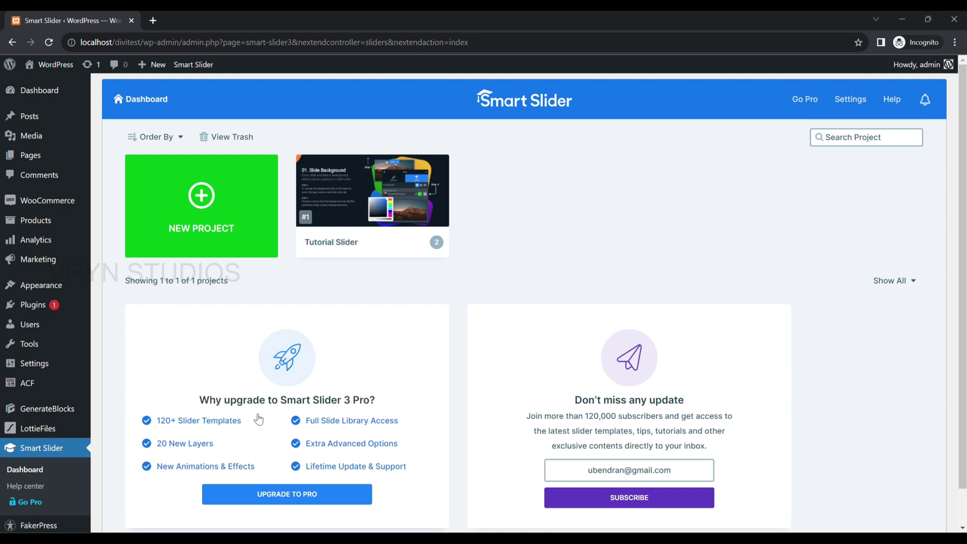
Create a new 1200×600 full-width slider project named 'Kadence home slider'.
left_click(246, 207)
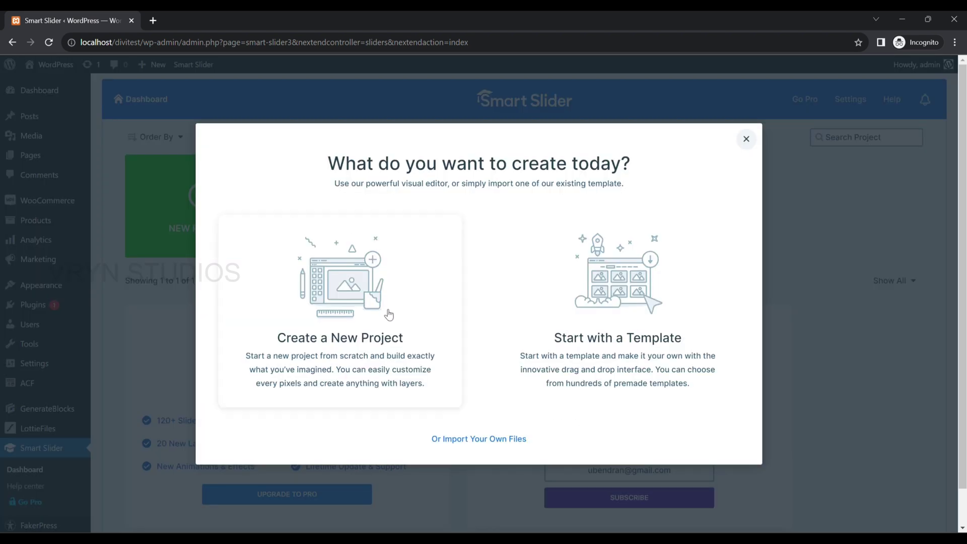
left_click(423, 290)
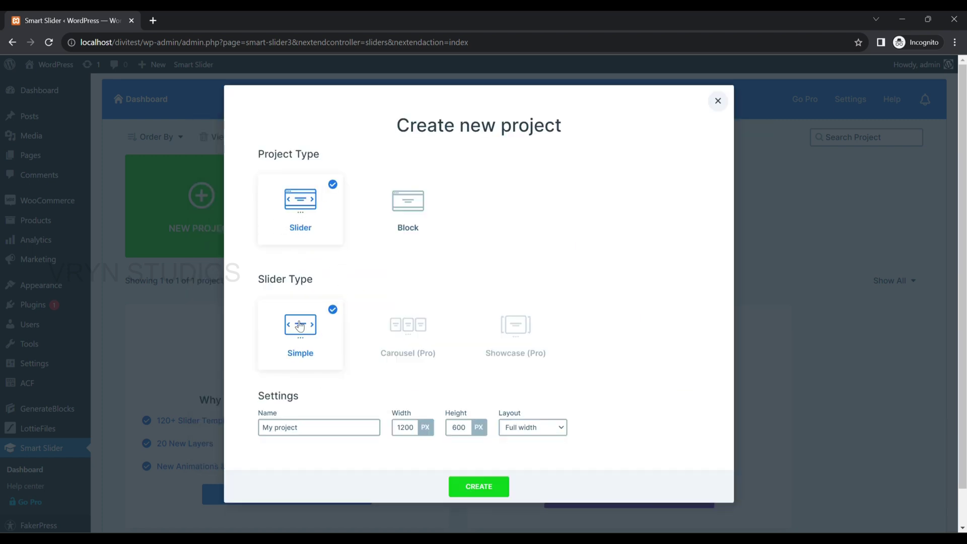
left_click_drag(319, 427, 216, 424)
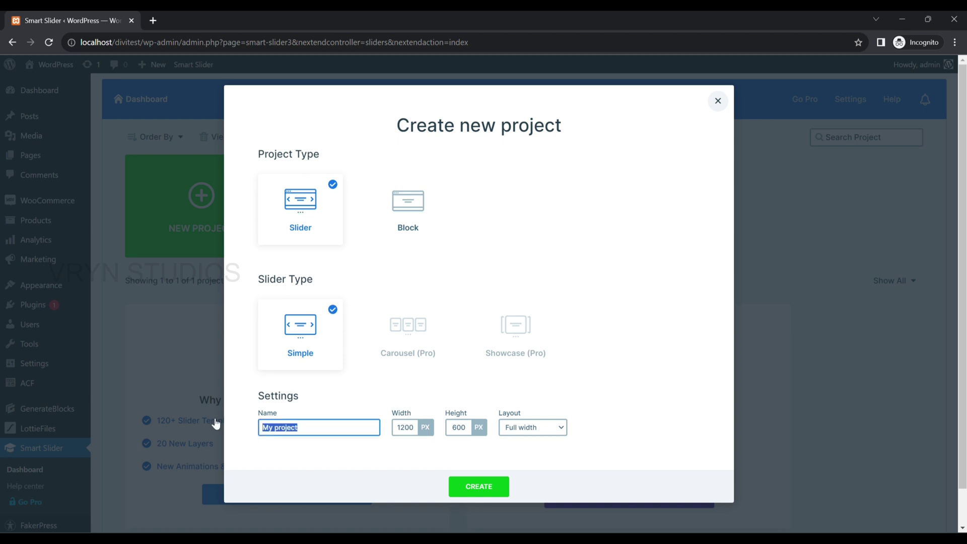
type("Kadence home slider")
left_click(540, 432)
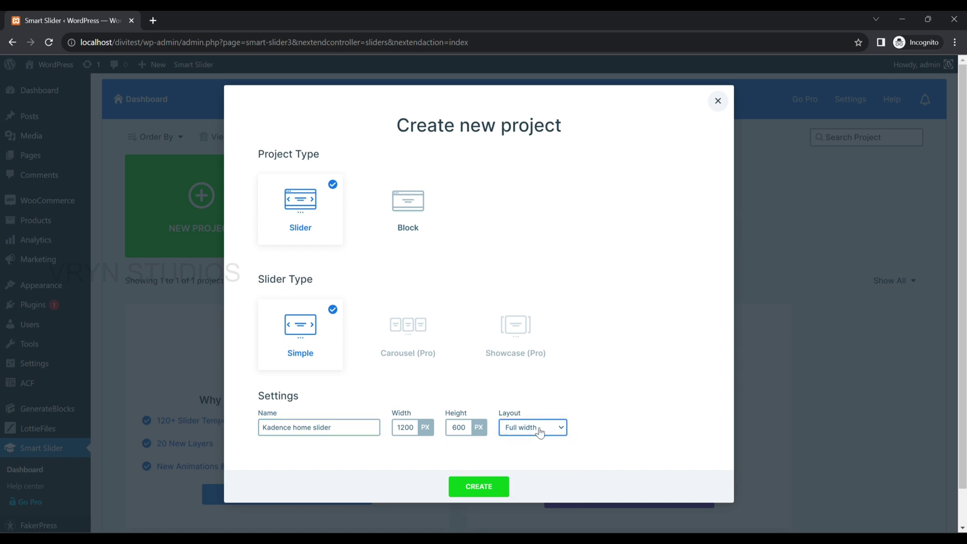
left_click(500, 490)
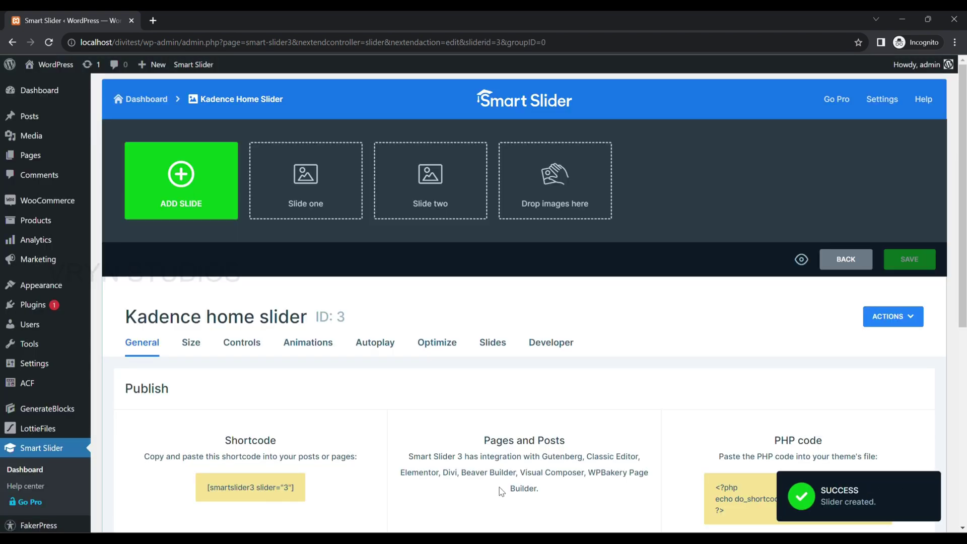
Add three Media Library image slides: snowy mountains, wooden boardwalk and waterfall.
left_click(207, 198)
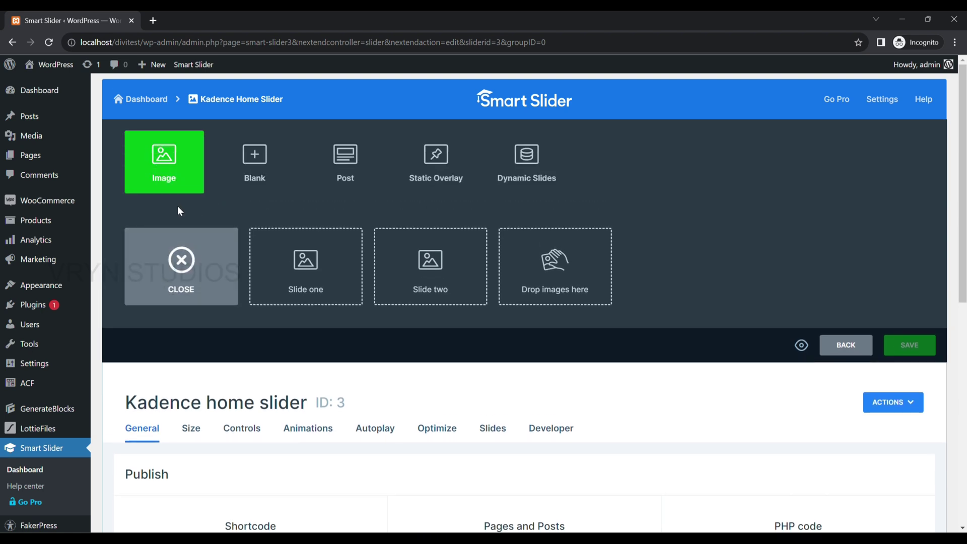
left_click(184, 167)
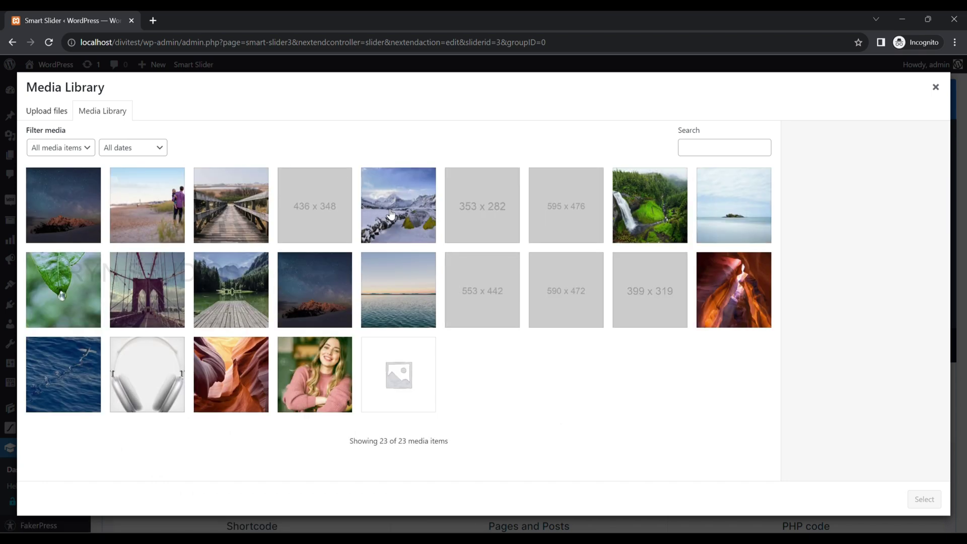
left_click(389, 214)
left_click(925, 499)
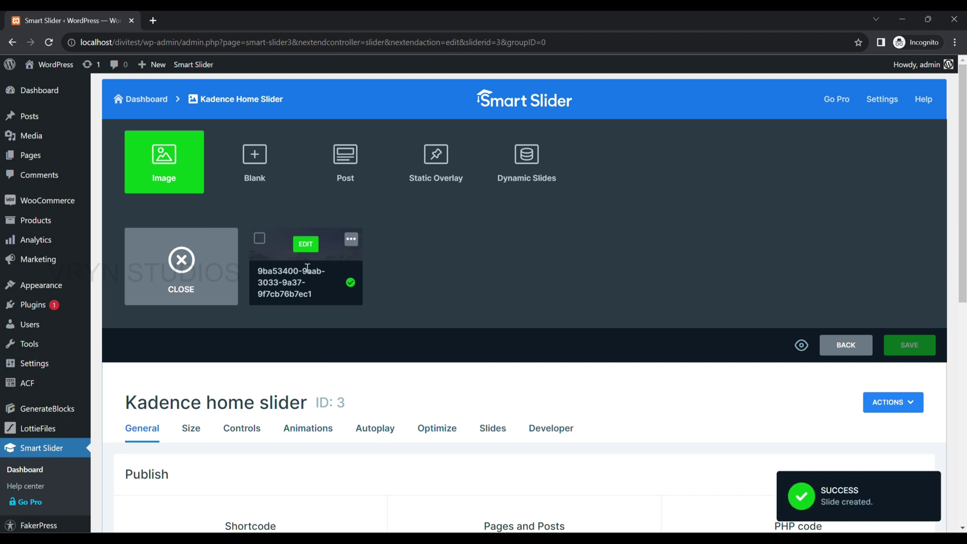
left_click(164, 161)
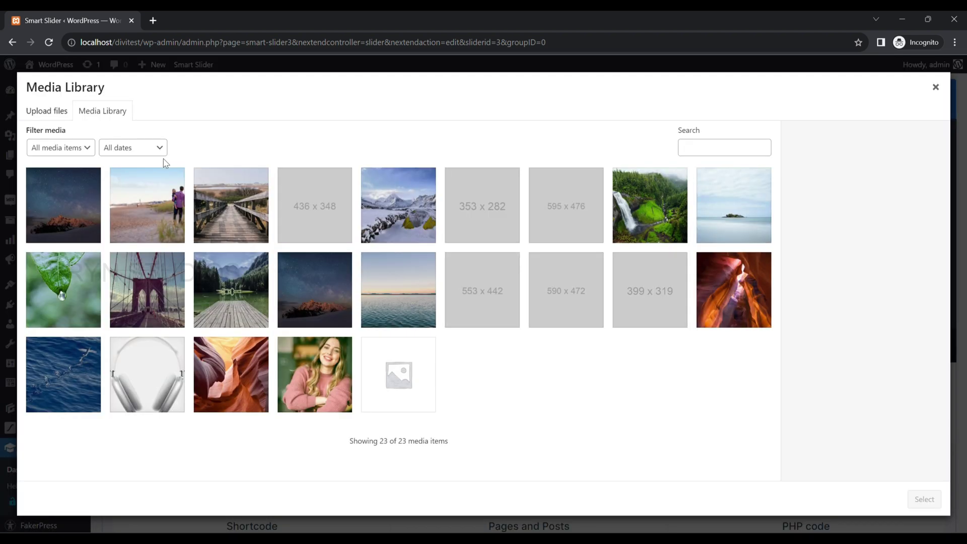
left_click(233, 217)
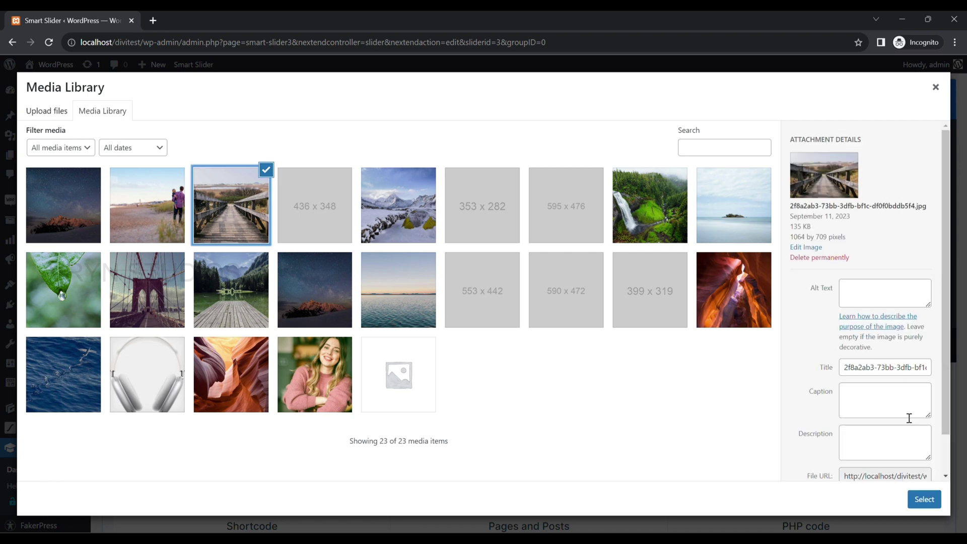
left_click(925, 499)
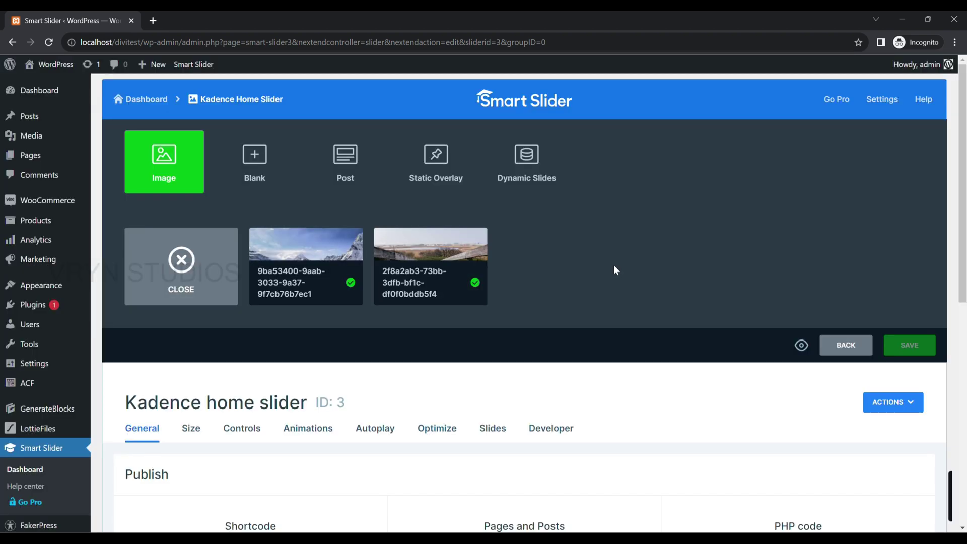
left_click(181, 172)
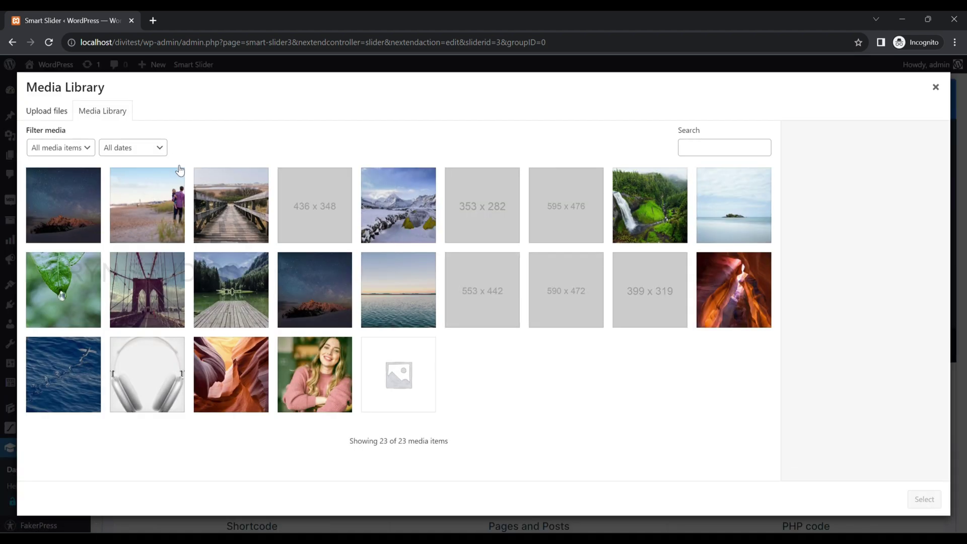
left_click(634, 193)
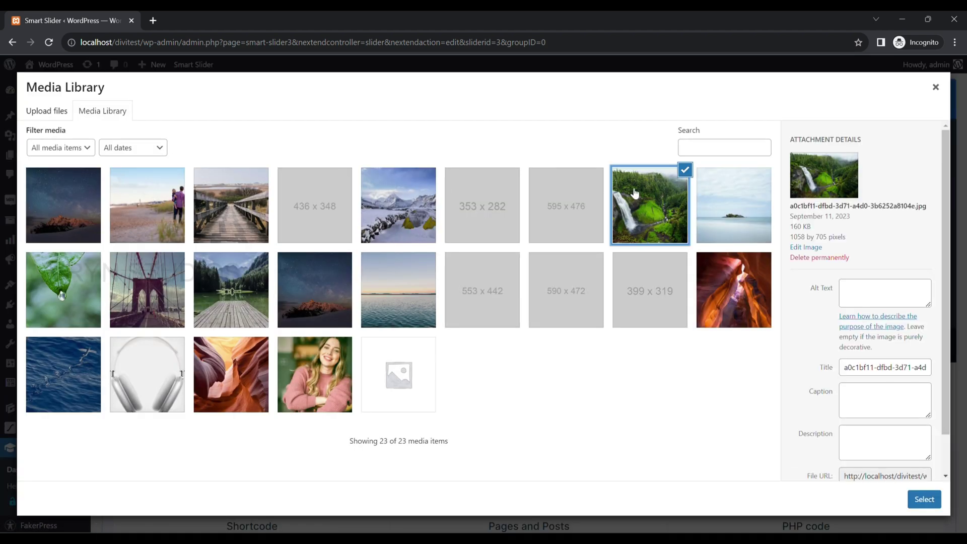
left_click(923, 500)
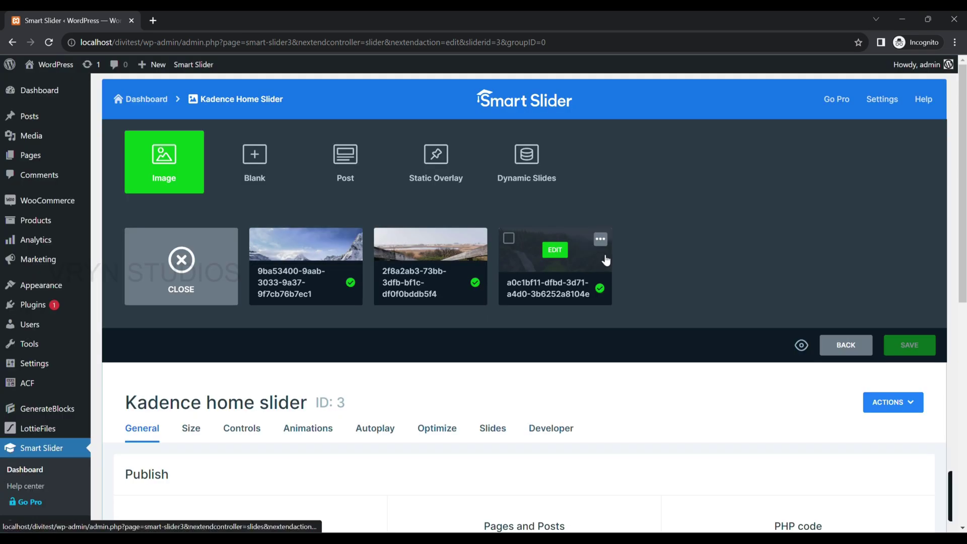
Preview the slider, swipe through the boardwalk and waterfall slides, then close the preview.
left_click(799, 346)
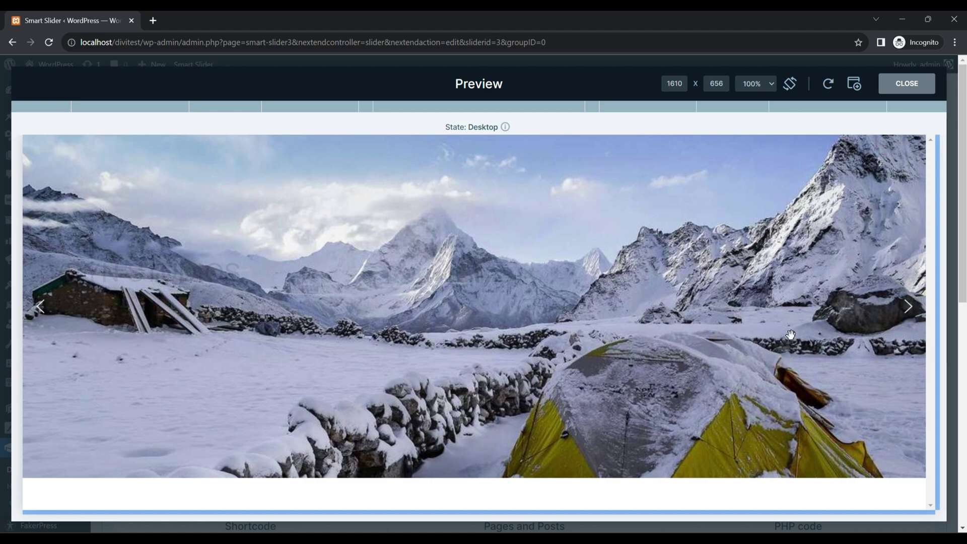
left_click_drag(790, 334, 393, 363)
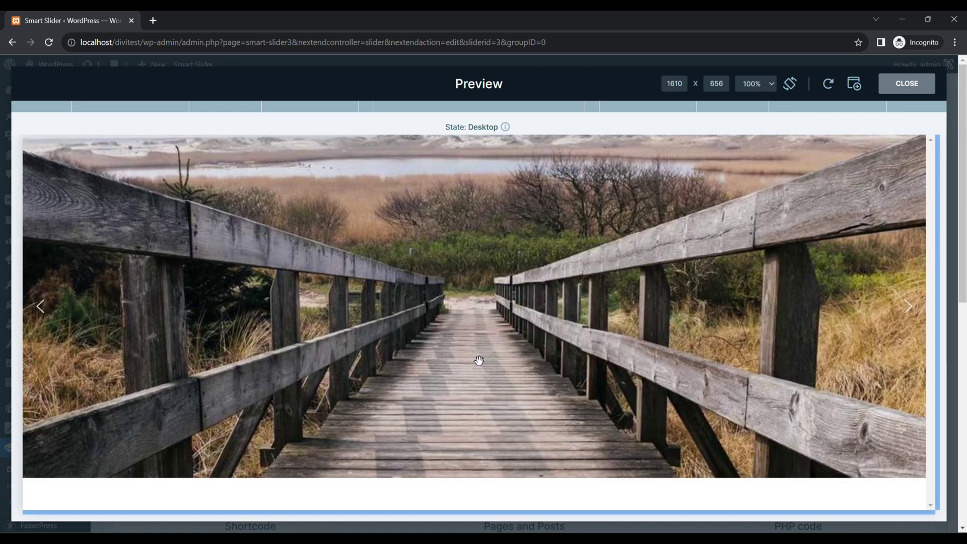
left_click_drag(771, 371, 140, 391)
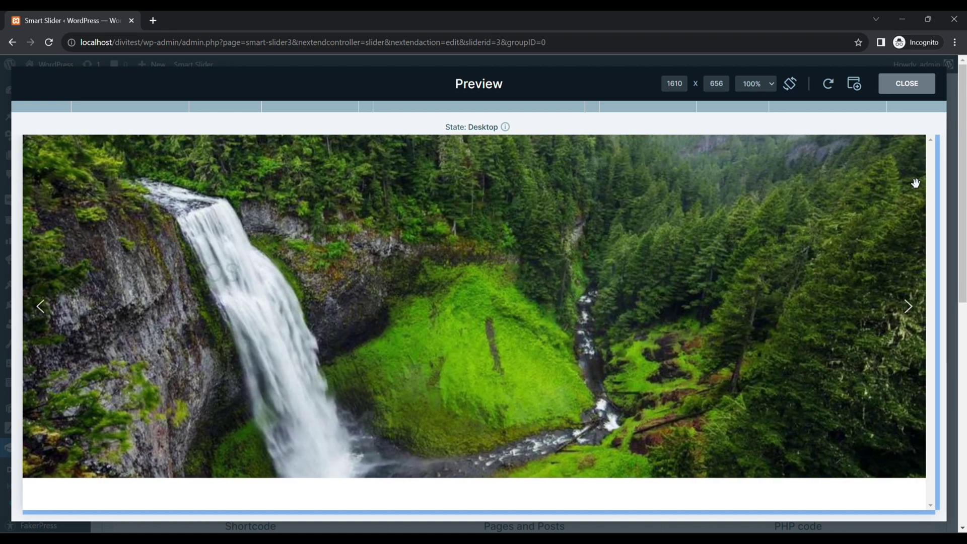
left_click(907, 83)
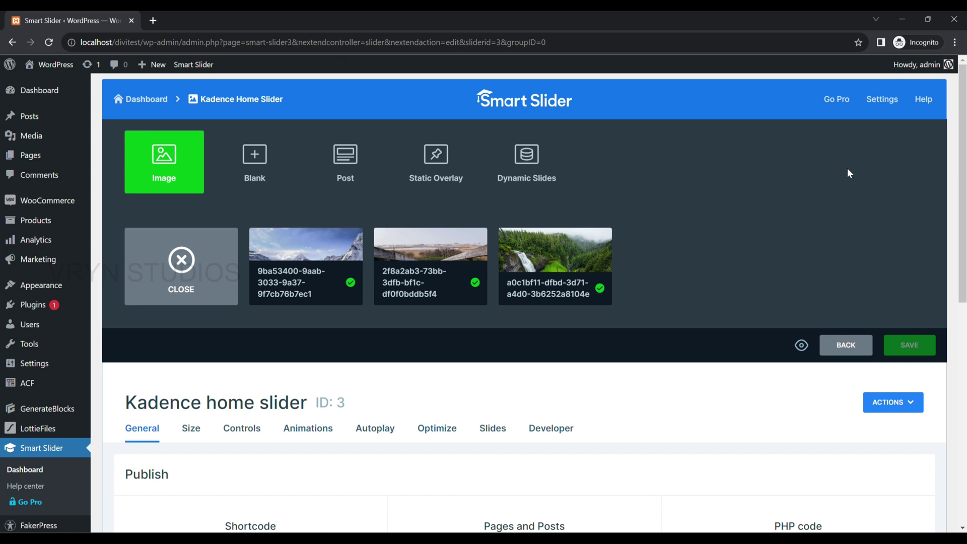
From All Pages, open Kadence Home Page in the block editor.
mouse_move(42, 156)
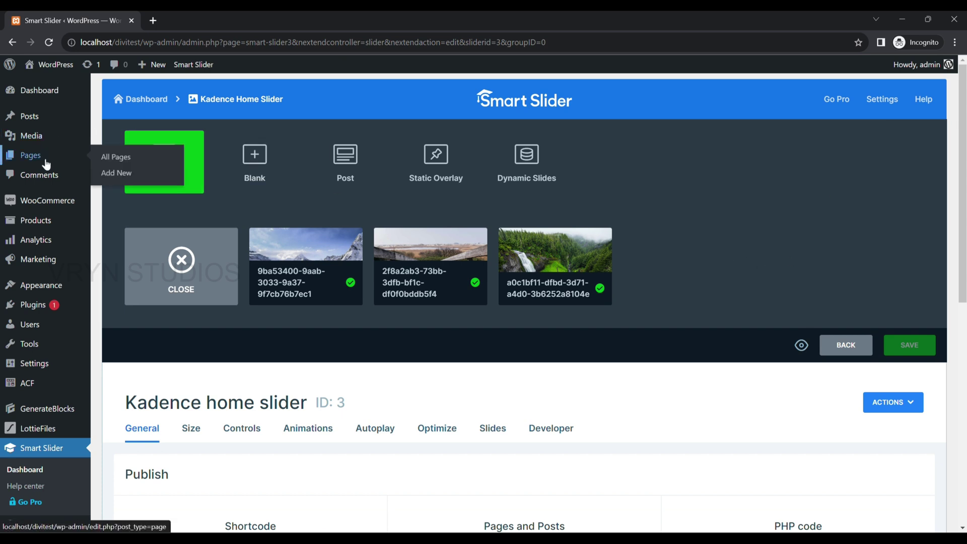
left_click(119, 157)
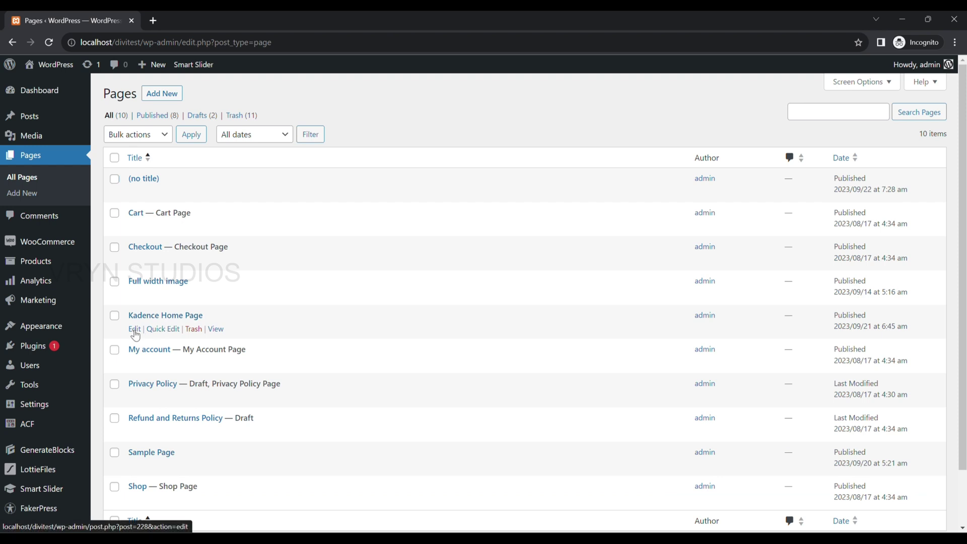
left_click(135, 330)
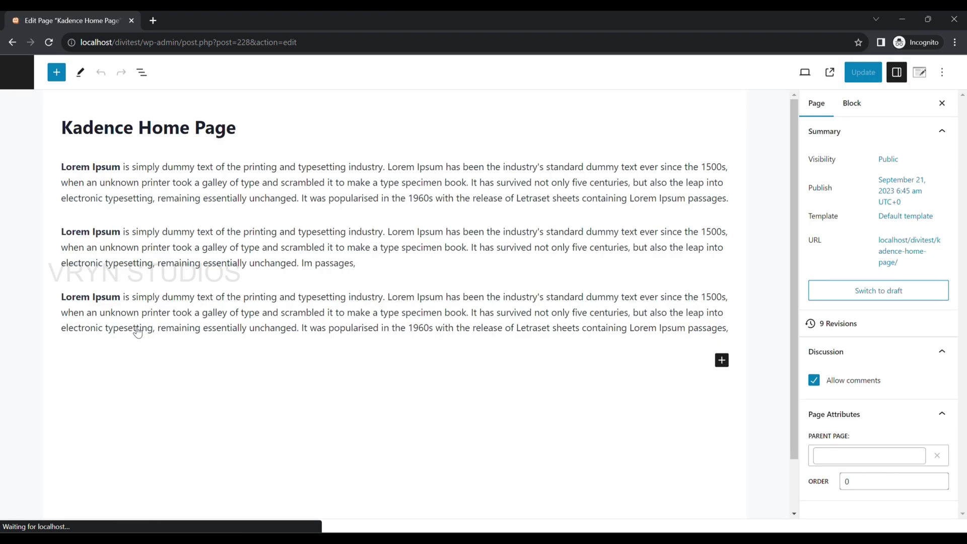
Add a Smart Slider 3 block below the paragraphs and insert the Kadence home slider into it.
left_click(720, 365)
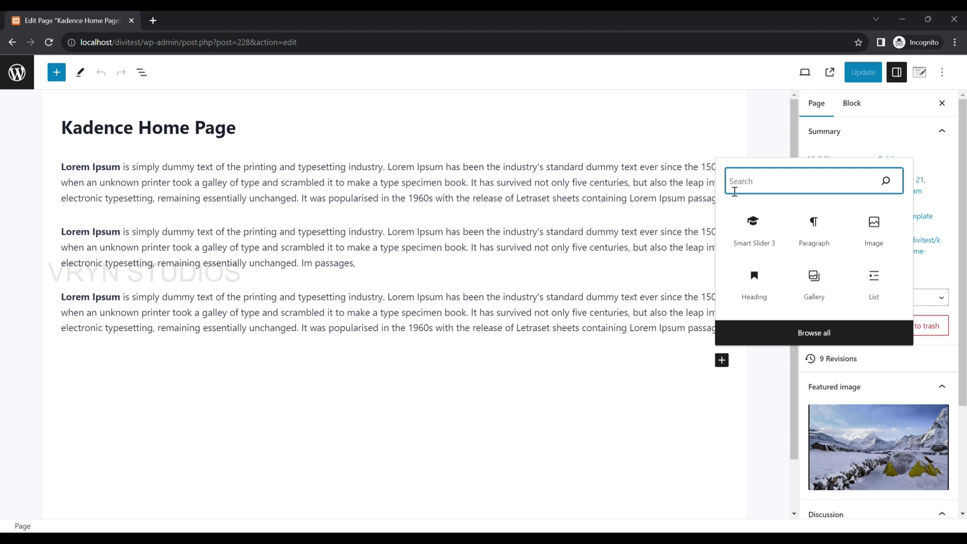
type("smart")
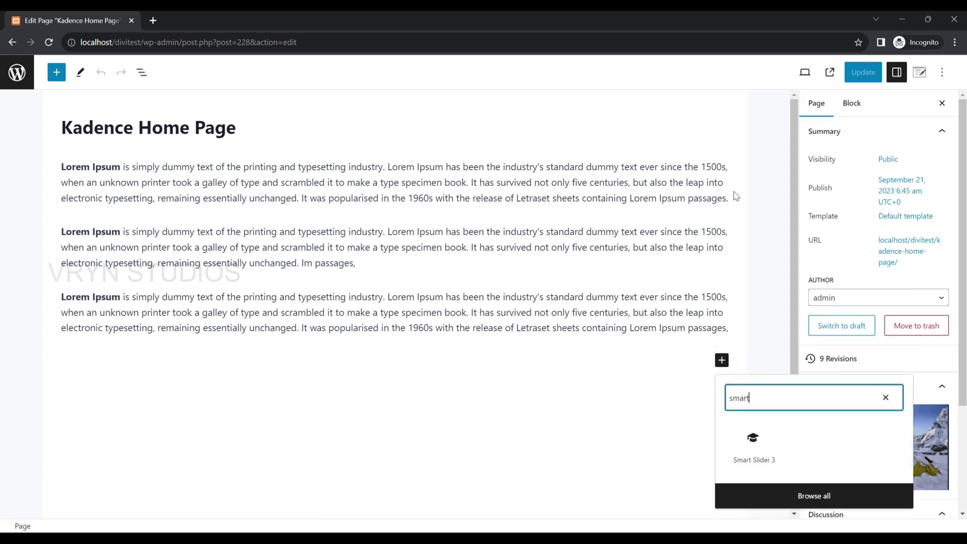
left_click(768, 439)
left_click(768, 439)
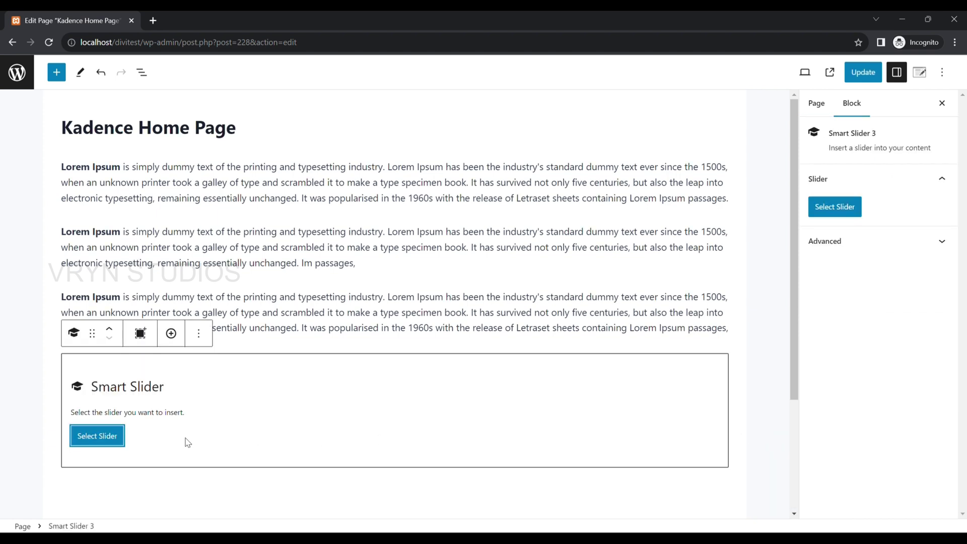
left_click(118, 434)
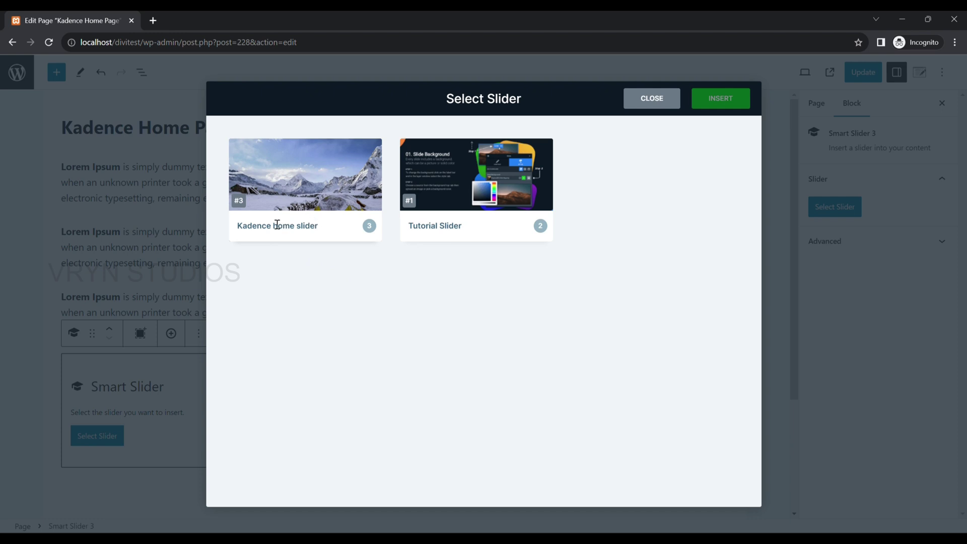
left_click(308, 190)
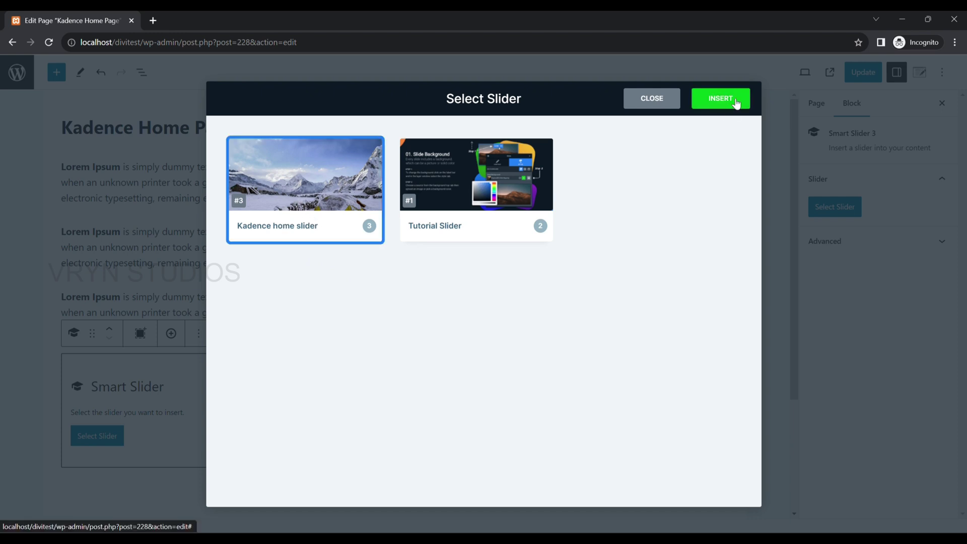
left_click(736, 100)
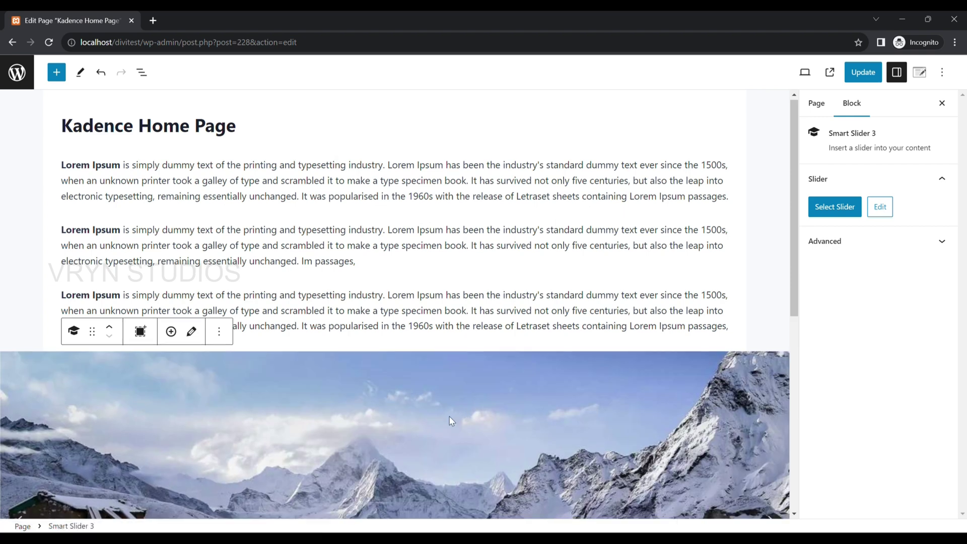
Move the slider block up three positions to sit under the title and update the page.
scroll(449, 415, "down", 4)
key("ctrl+s")
scroll(257, 250, "up", 4)
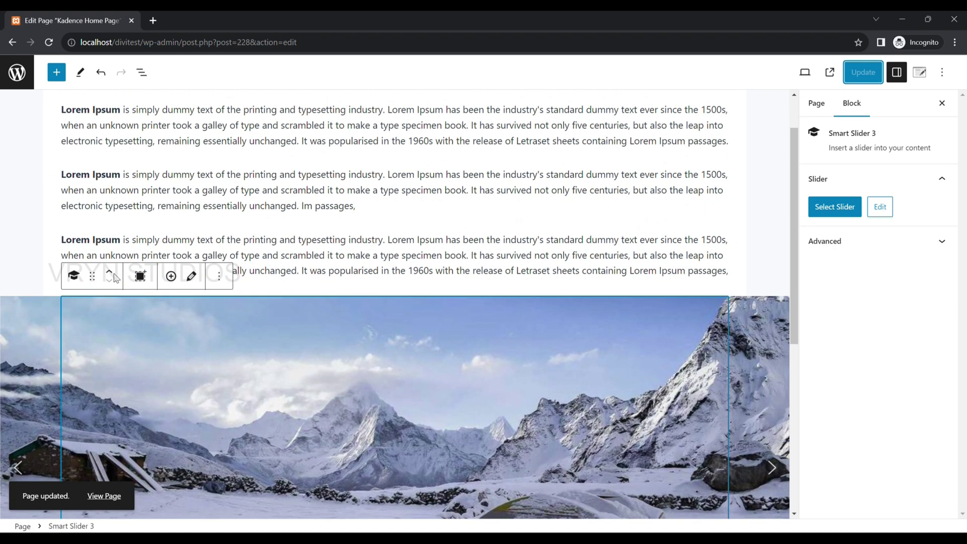
left_click(109, 271)
left_click(109, 271)
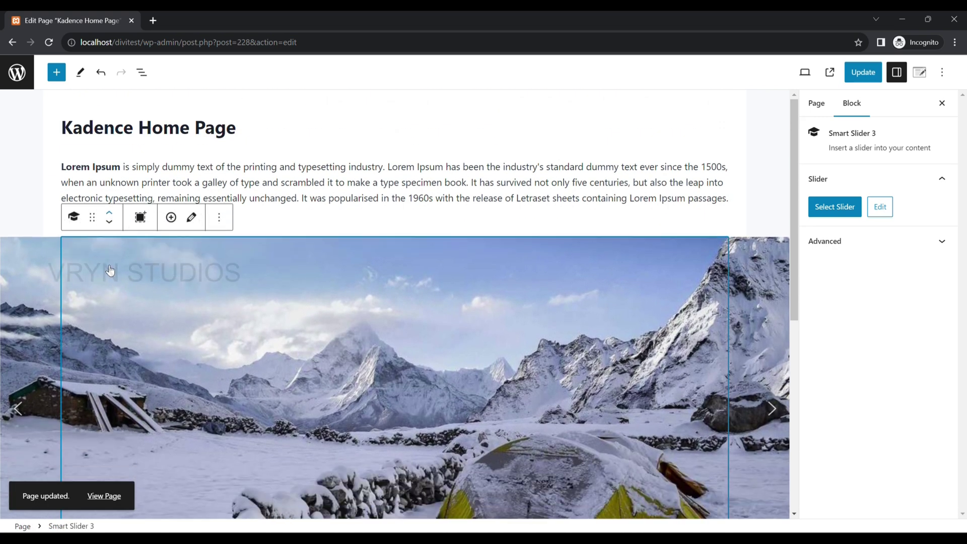
left_click(111, 202)
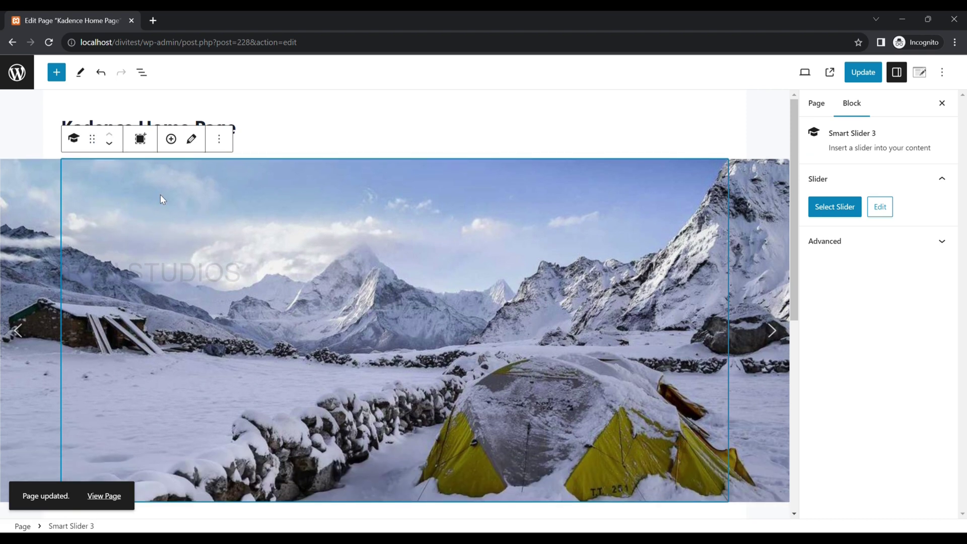
left_click(866, 78)
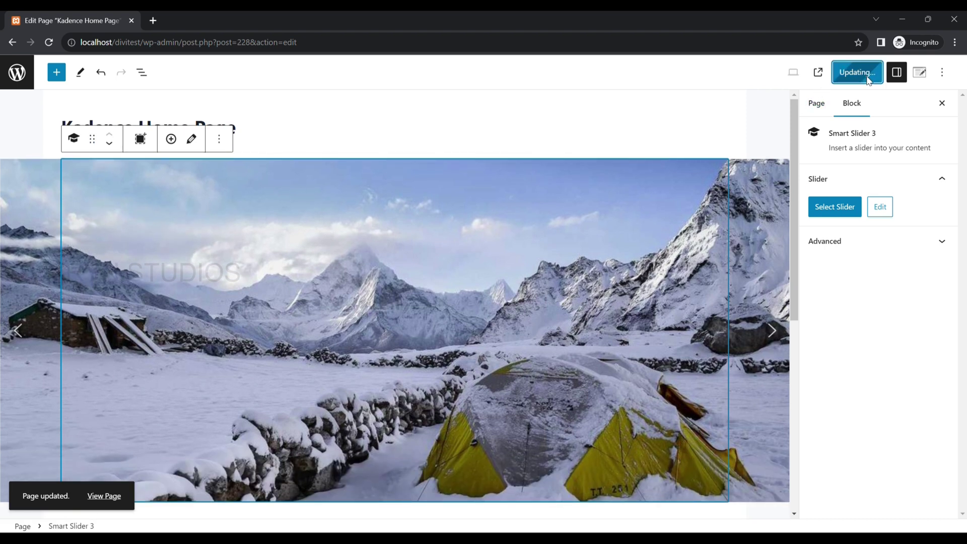
View the live page, check the full-width slider above the Lorem Ipsum text, then return to the editor.
left_click(825, 72)
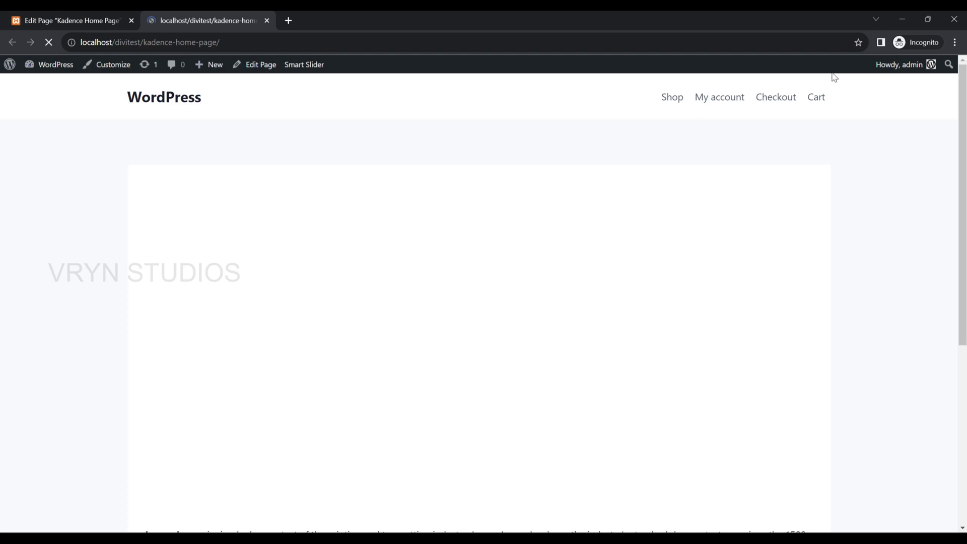
scroll(727, 195, "down", 5)
scroll(570, 309, "up", 2)
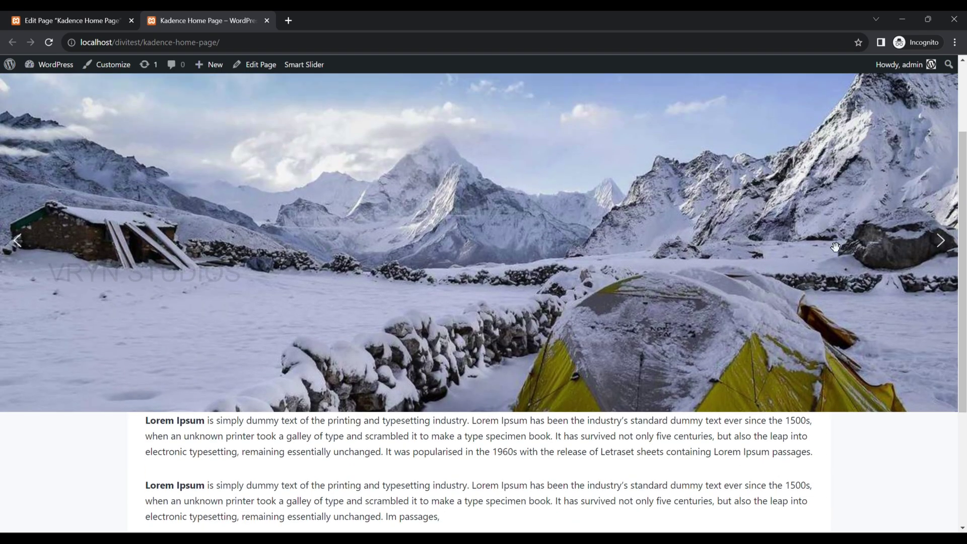
scroll(548, 266, "up", 2)
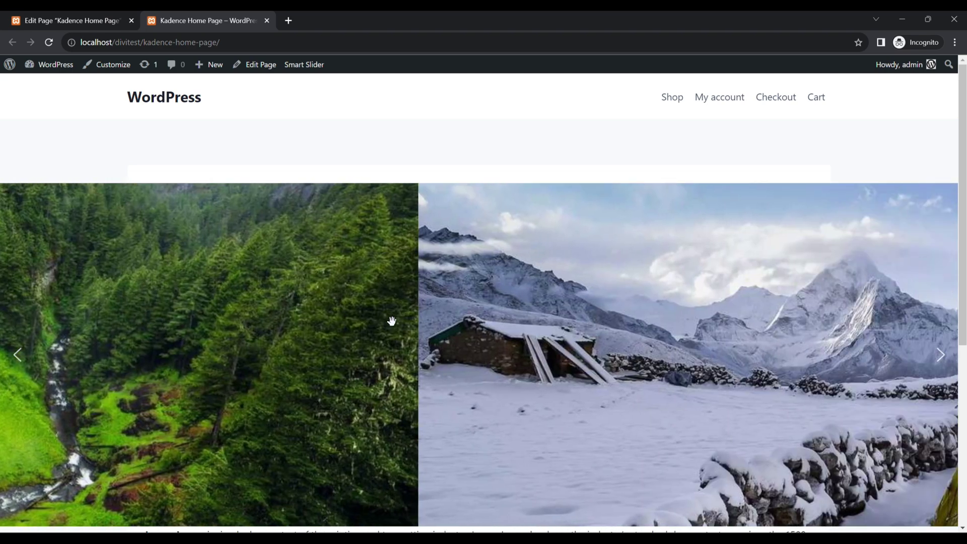
scroll(392, 320, "down", 5)
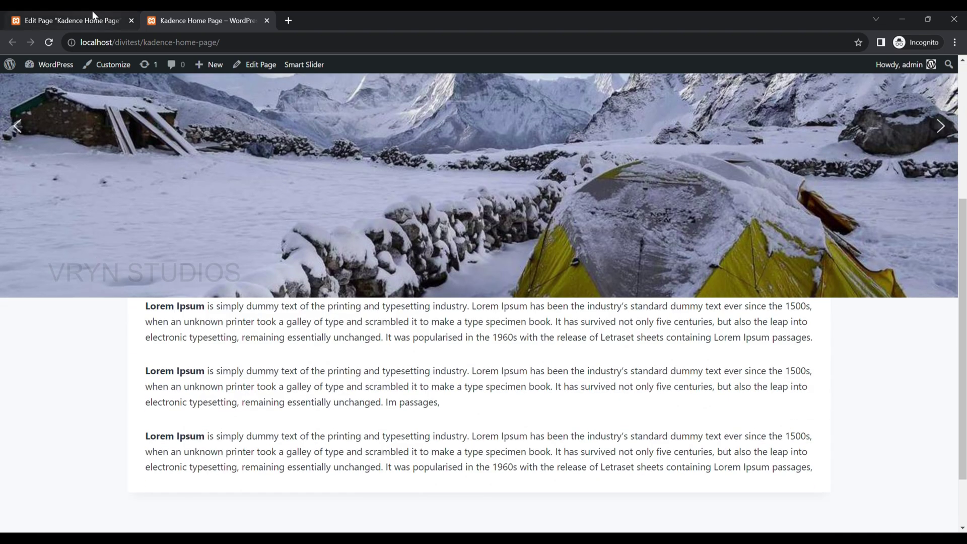
left_click(91, 20)
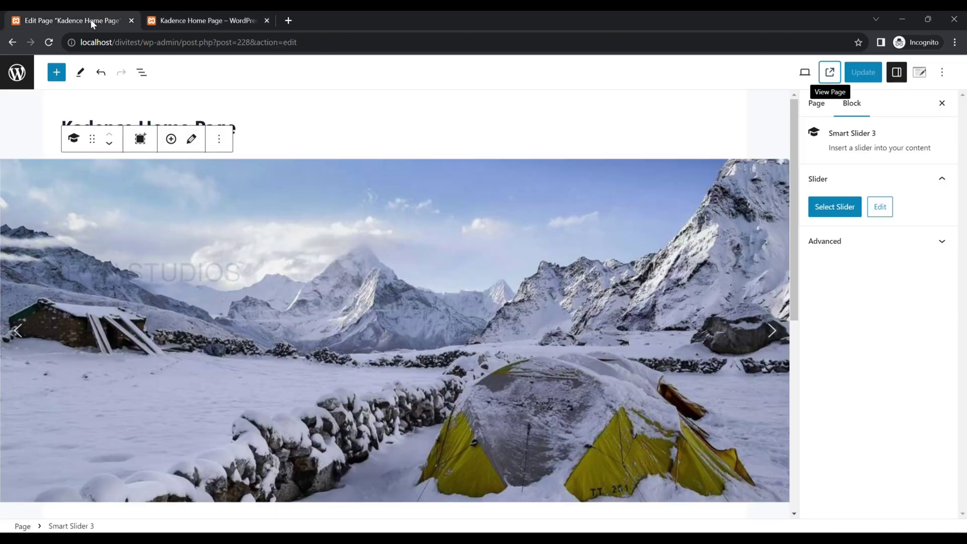
In Reading Settings, make the homepage the static page Kadence Home Page and save.
left_click(21, 76)
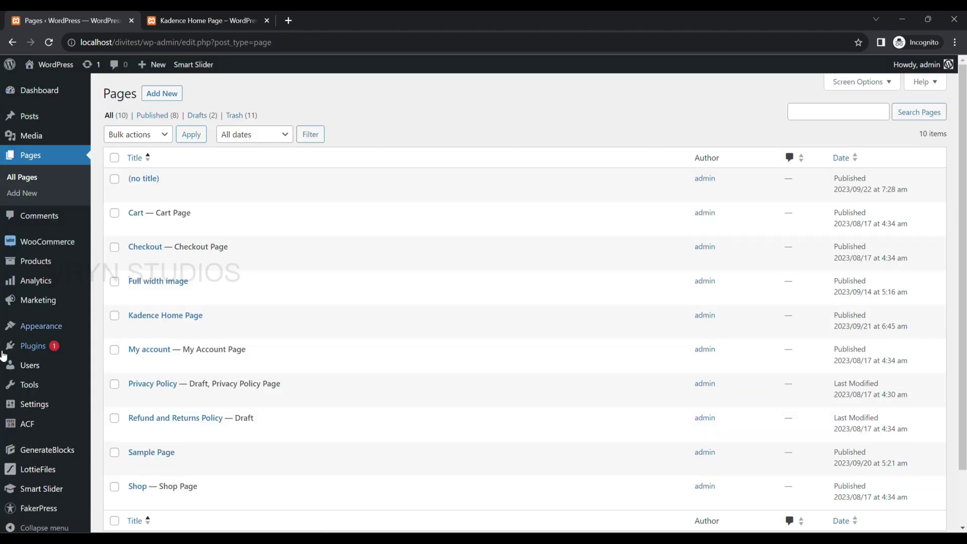
scroll(7, 353, "down", 3)
mouse_move(19, 398)
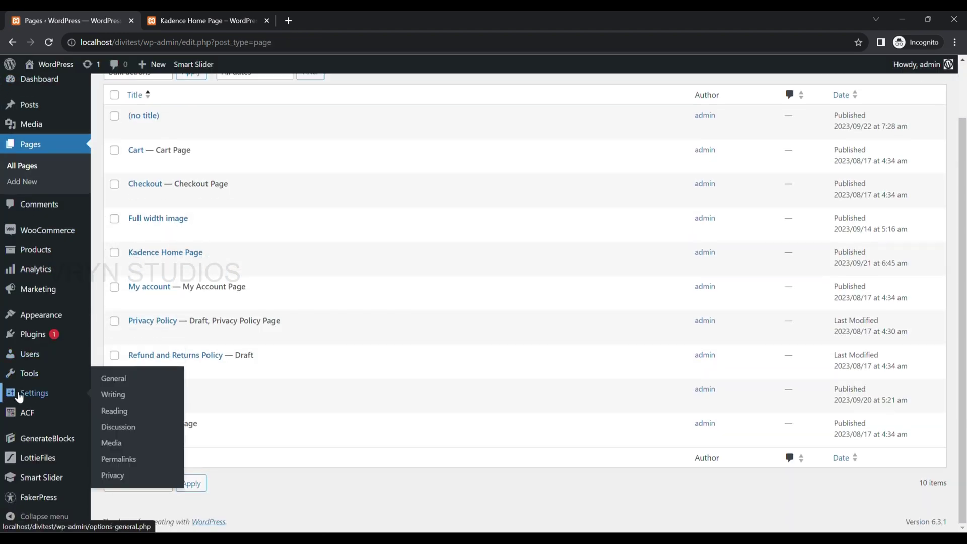
left_click(133, 415)
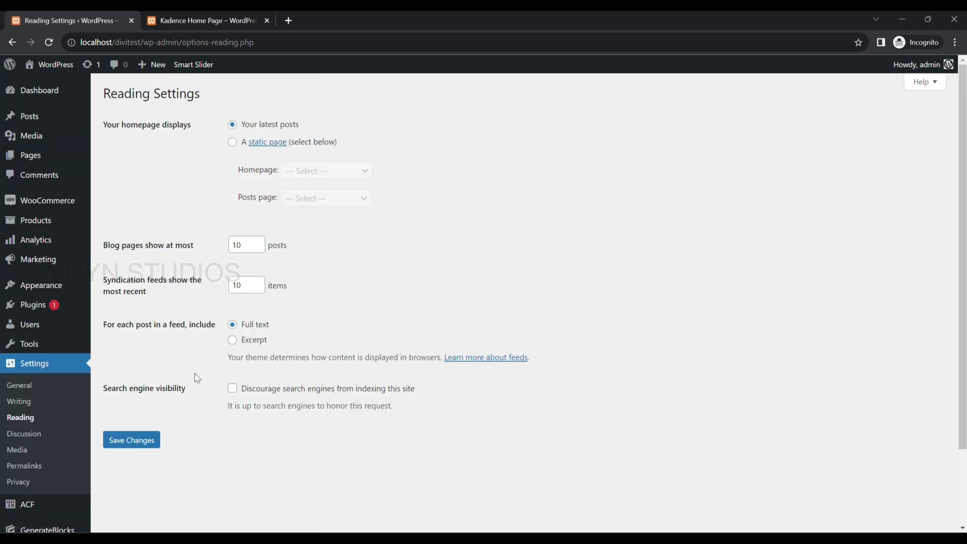
left_click(232, 144)
left_click(366, 172)
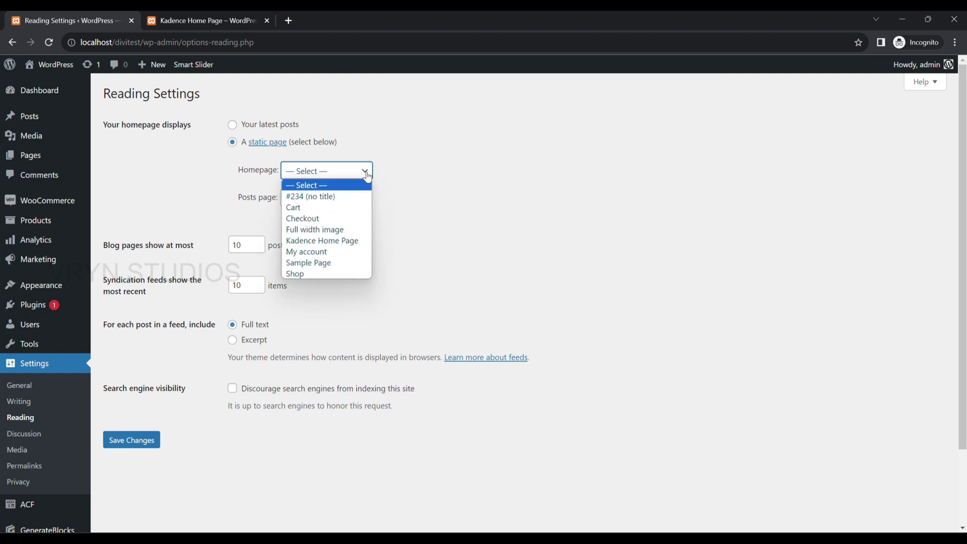
left_click(347, 241)
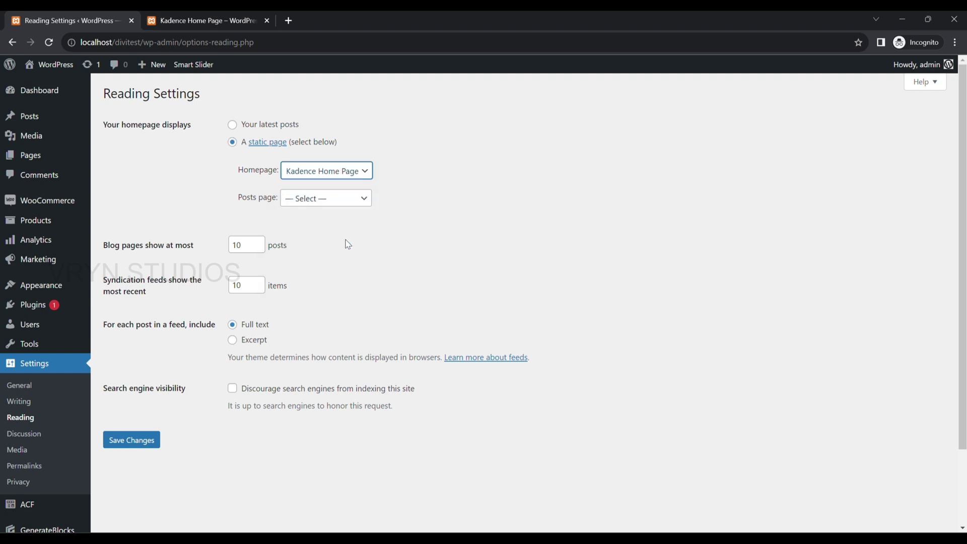
left_click(128, 445)
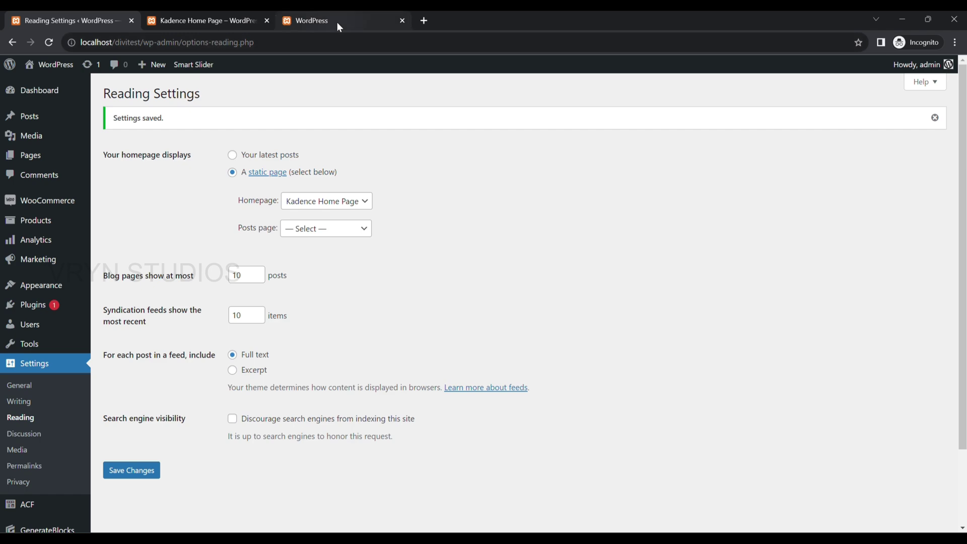
Check the live homepage for the boardwalk slider above the Lorem Ipsum text.
left_click(337, 22)
scroll(671, 284, "down", 2)
scroll(672, 283, "down", 3)
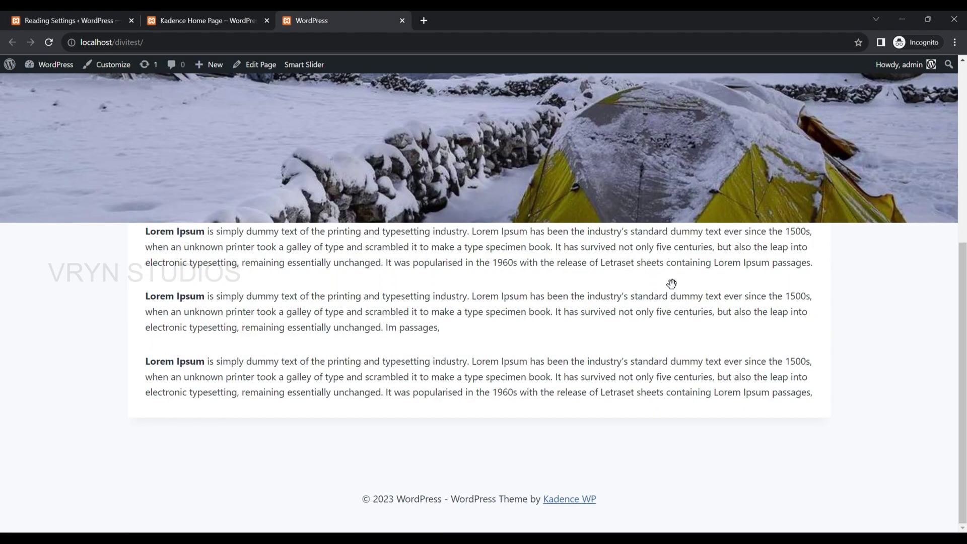
scroll(672, 283, "up", 5)
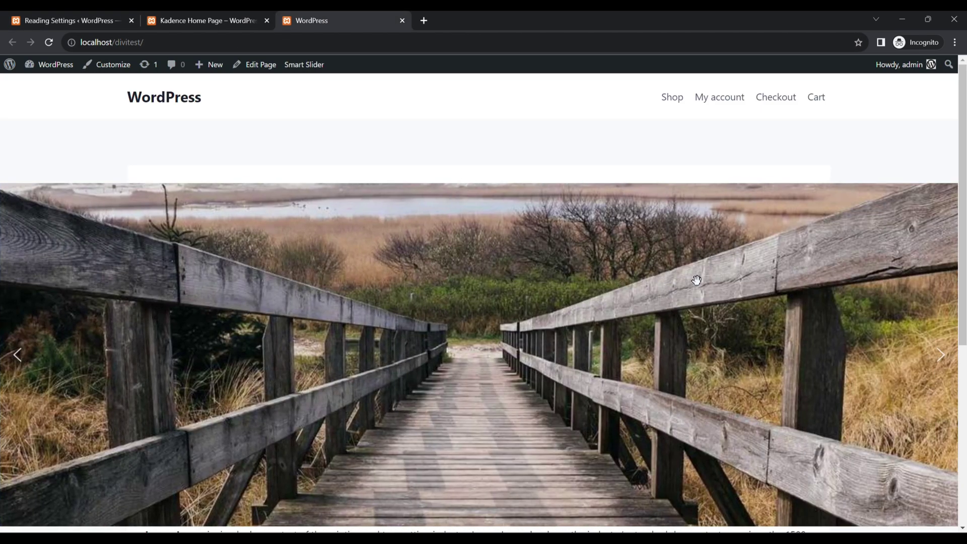